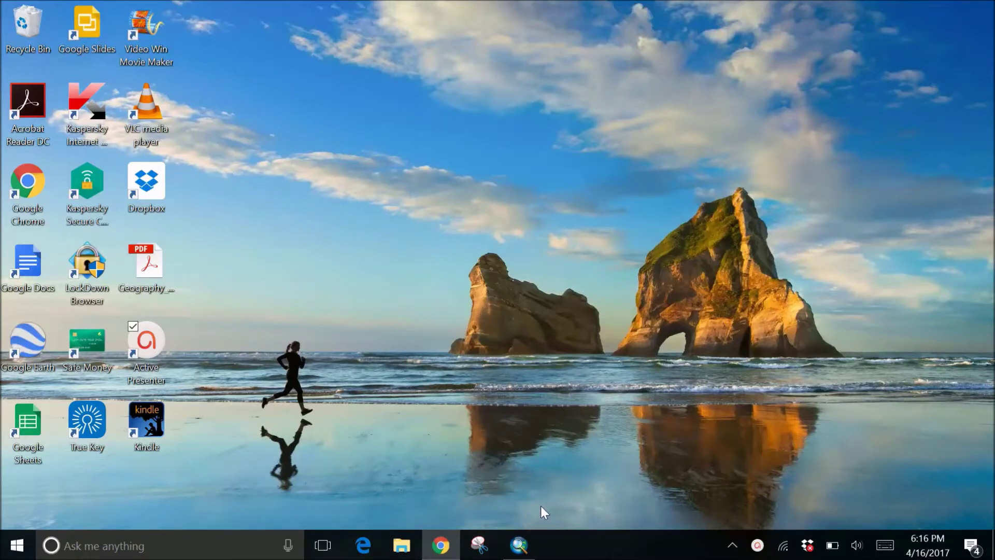
- Restore the ArcMap window showing the two Landsat multispectral tiles side by side
click(530, 535)
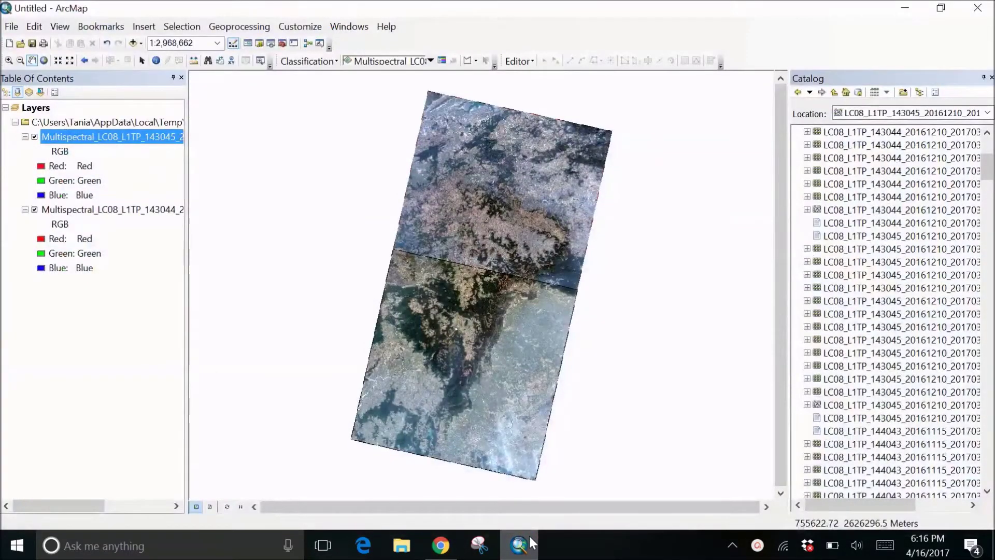
click(52, 137)
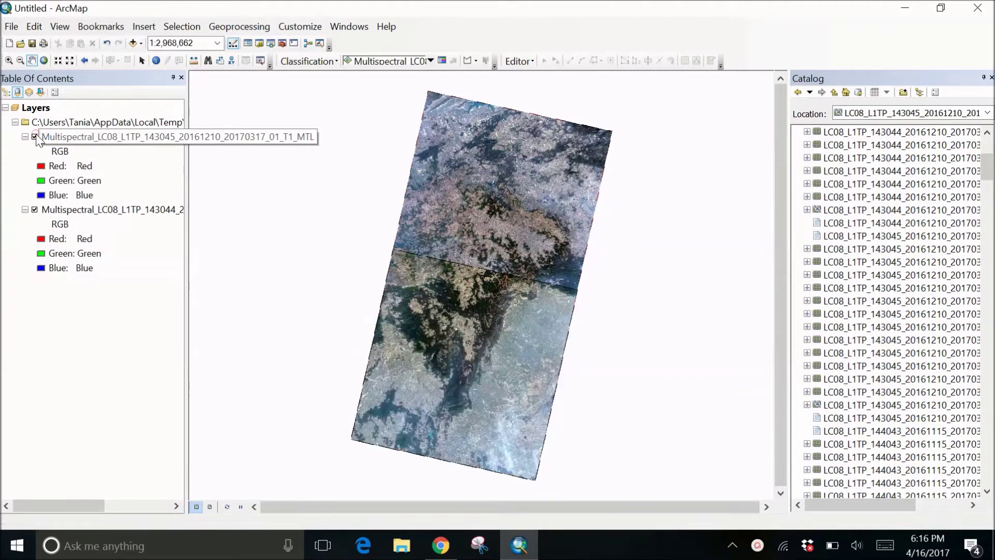
click(34, 209)
click(34, 210)
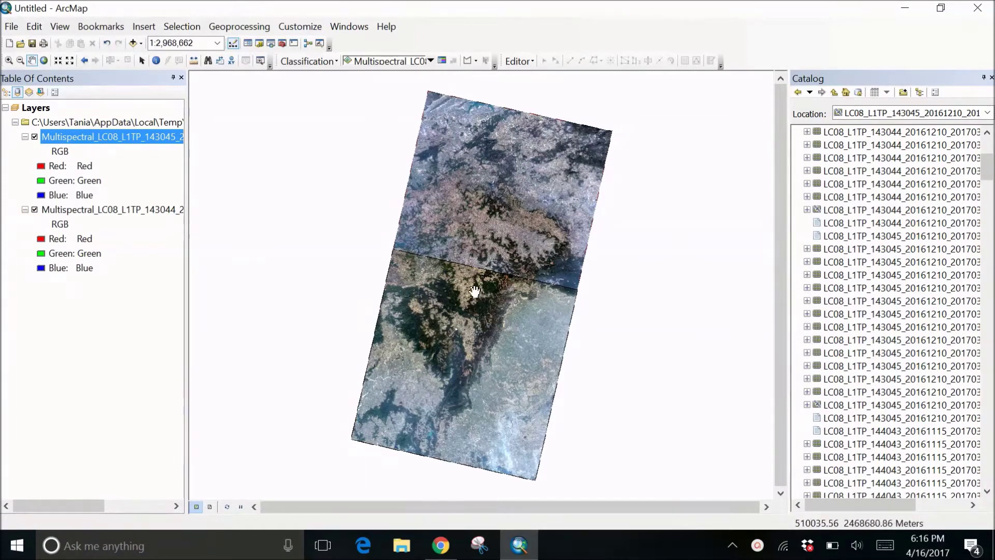
right_click(81, 144)
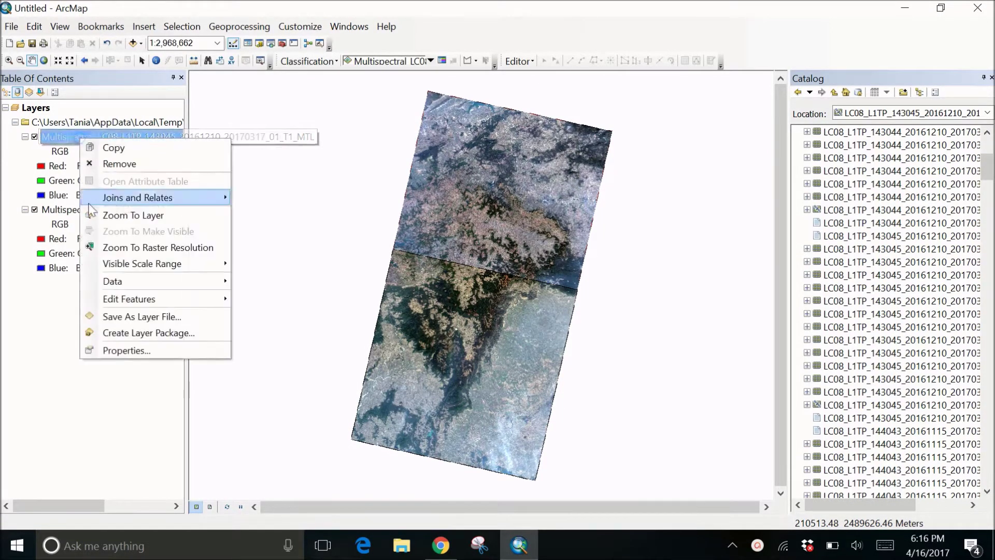
click(125, 349)
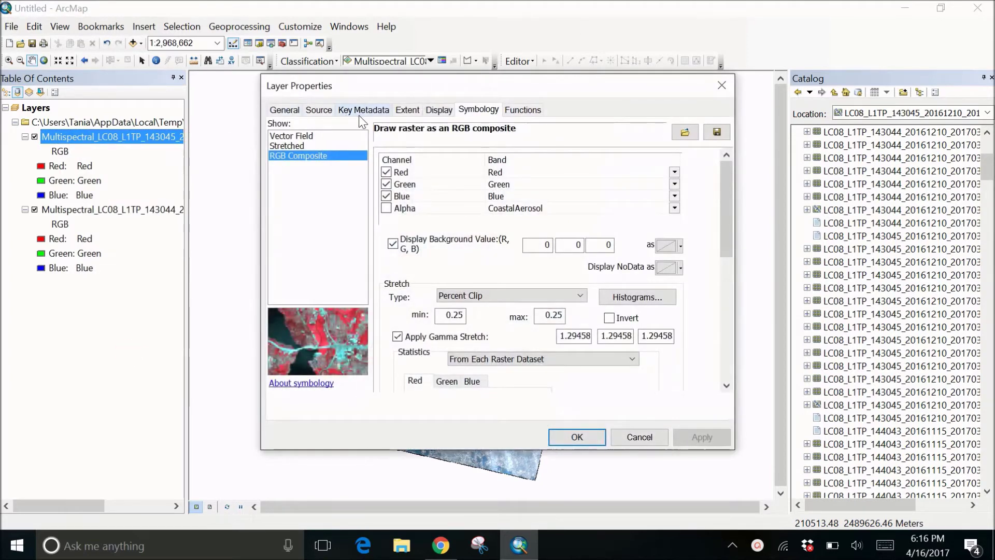
click(361, 116)
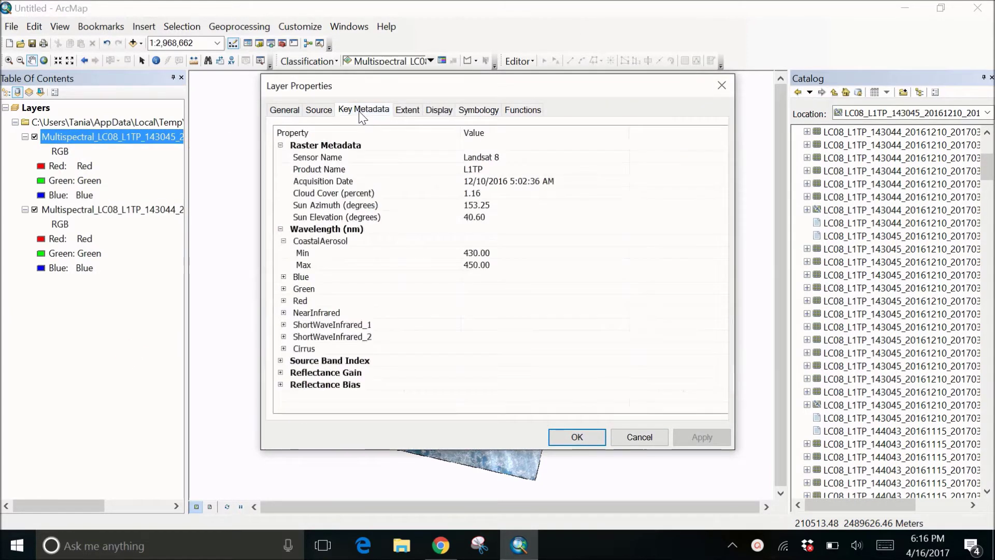
click(284, 241)
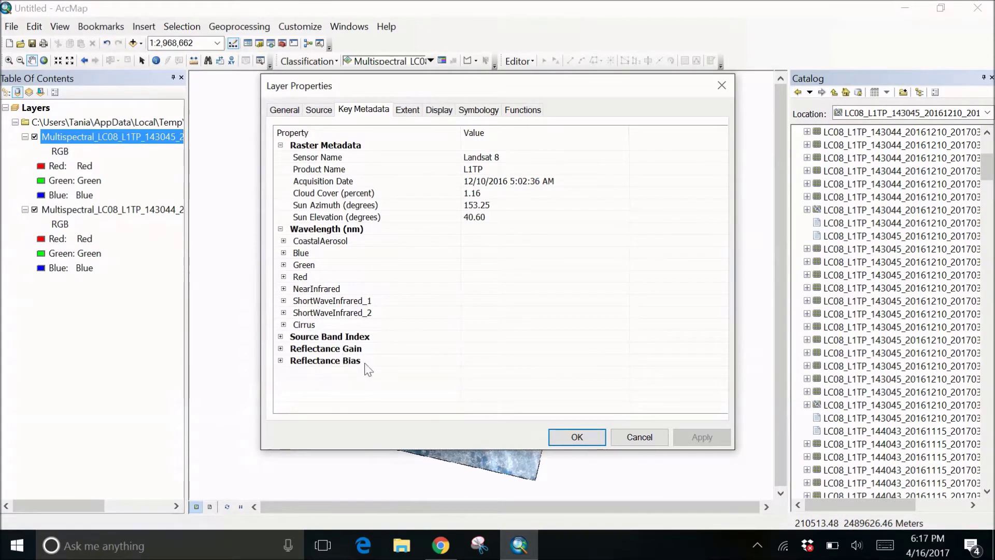
click(575, 437)
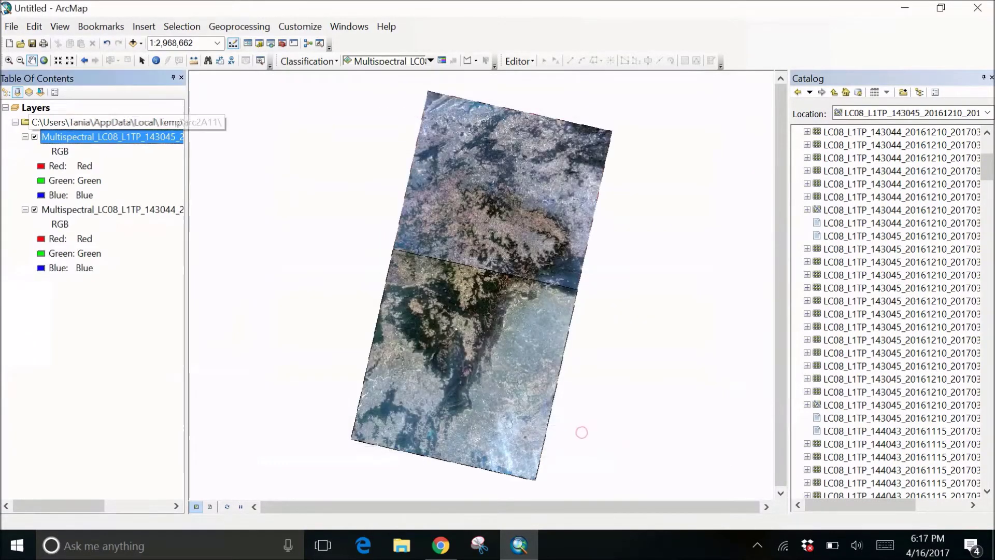
right_click(99, 209)
click(150, 418)
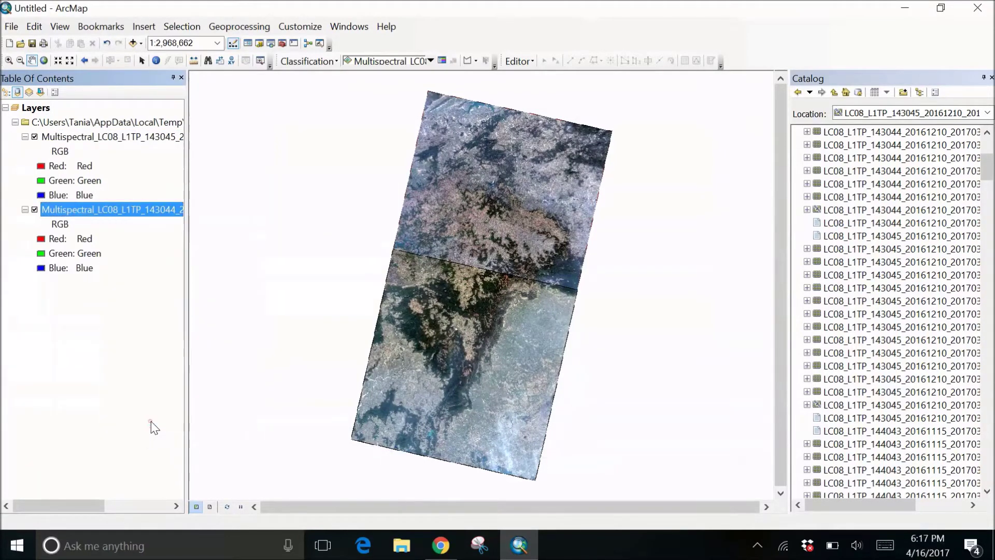
click(284, 241)
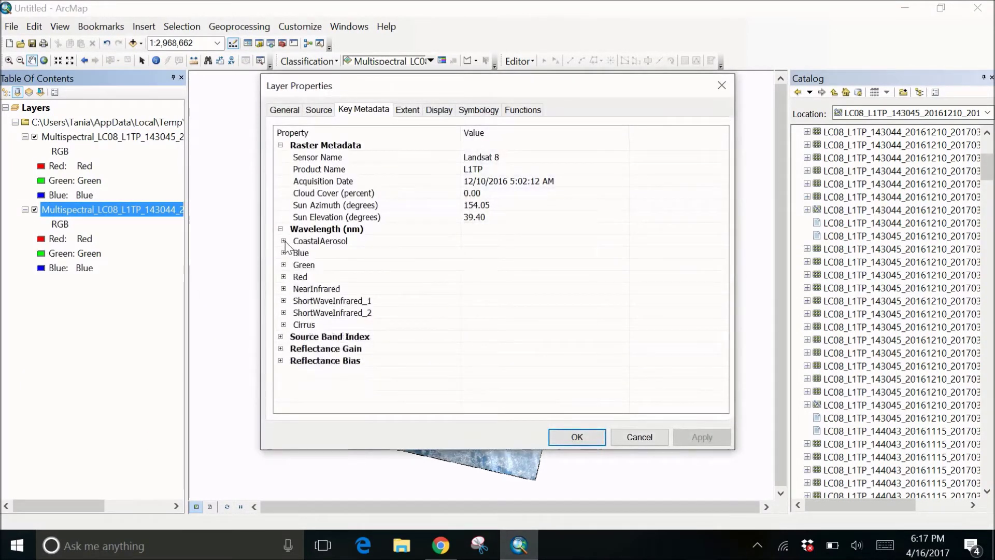
click(577, 437)
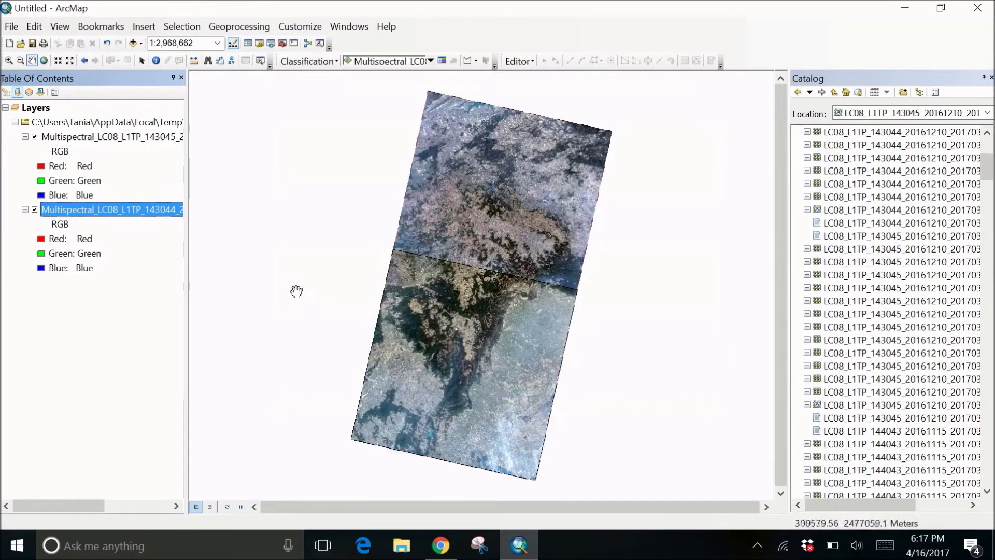
- In ArcToolbox, locate Create Raster Dataset under Data Management Tools > Raster > Raster Dataset
click(283, 44)
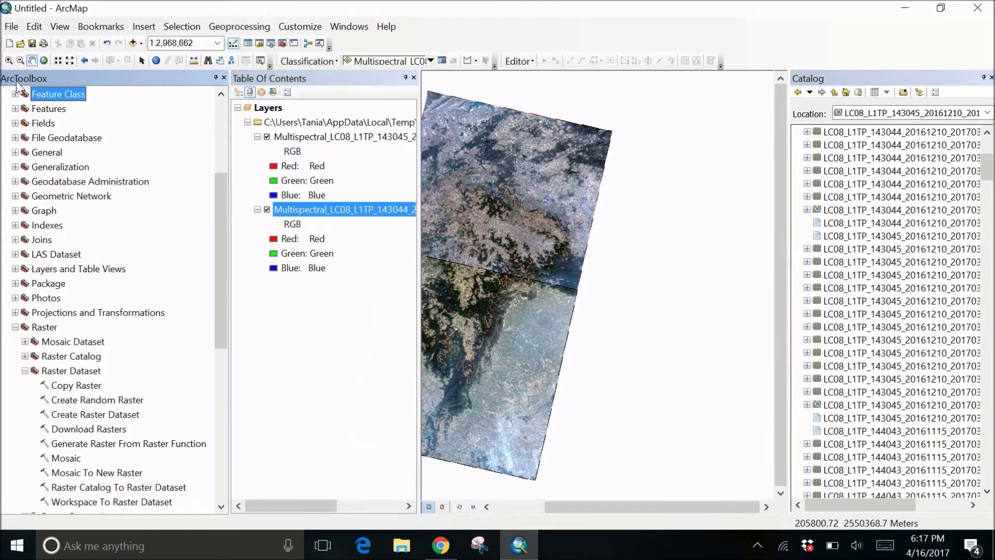
scroll(222, 229, up, 4)
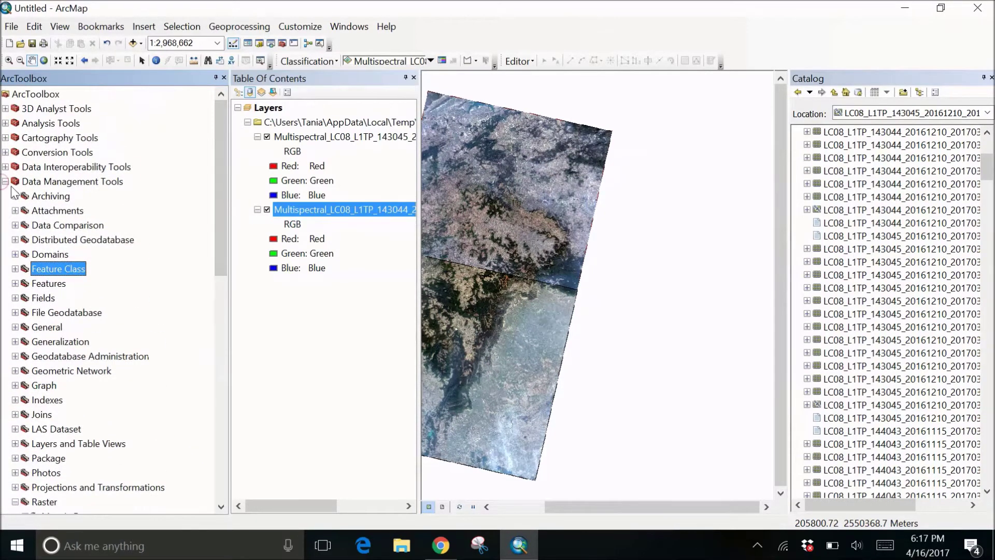
click(5, 182)
scroll(9, 189, down, 1)
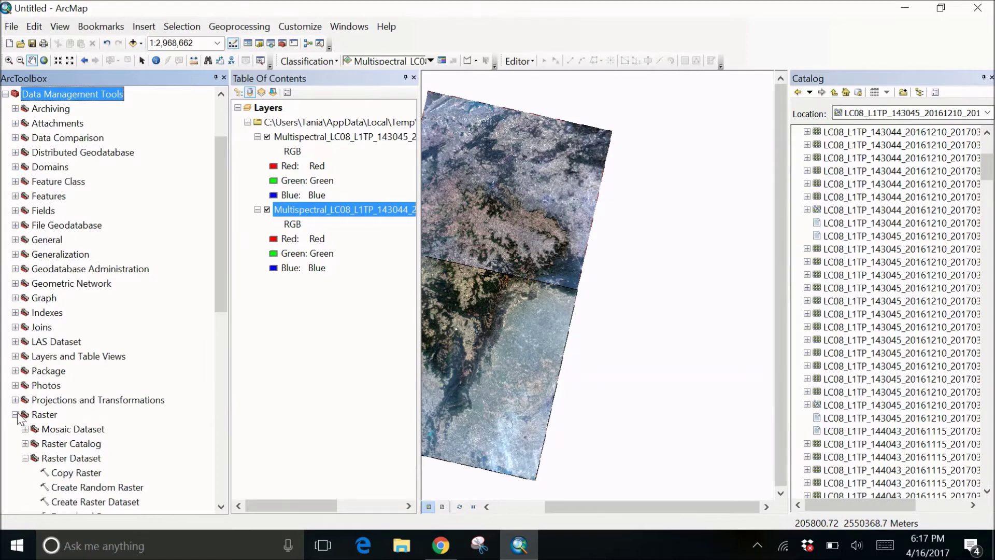
click(15, 415)
click(14, 415)
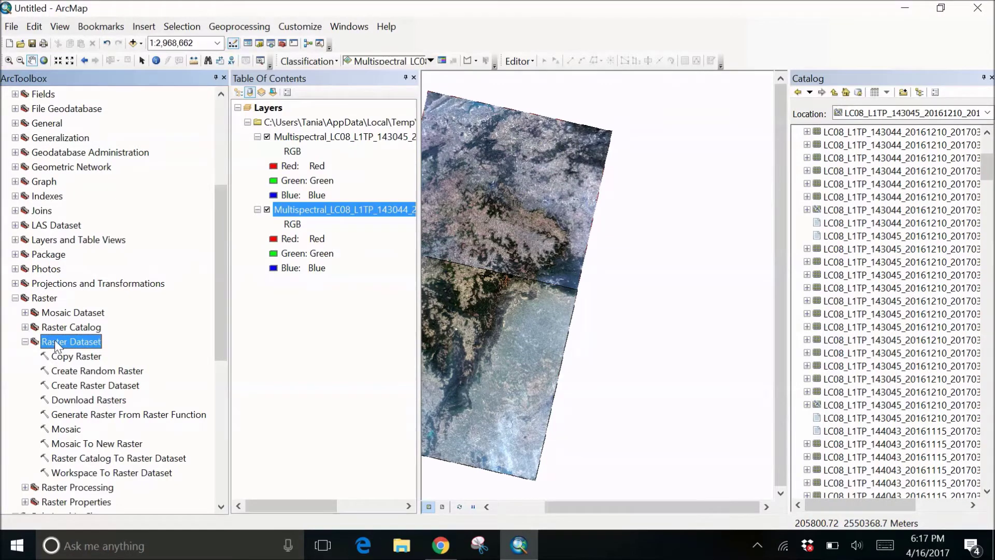
click(66, 387)
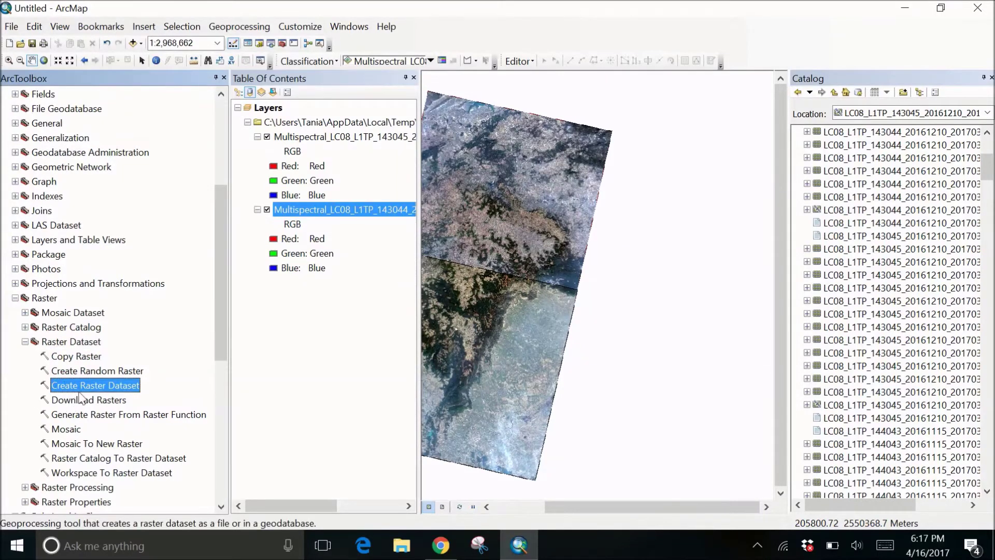
- Set Create Raster Dataset to output test1.tif in D:\New_data\2016\video
double_click(93, 388)
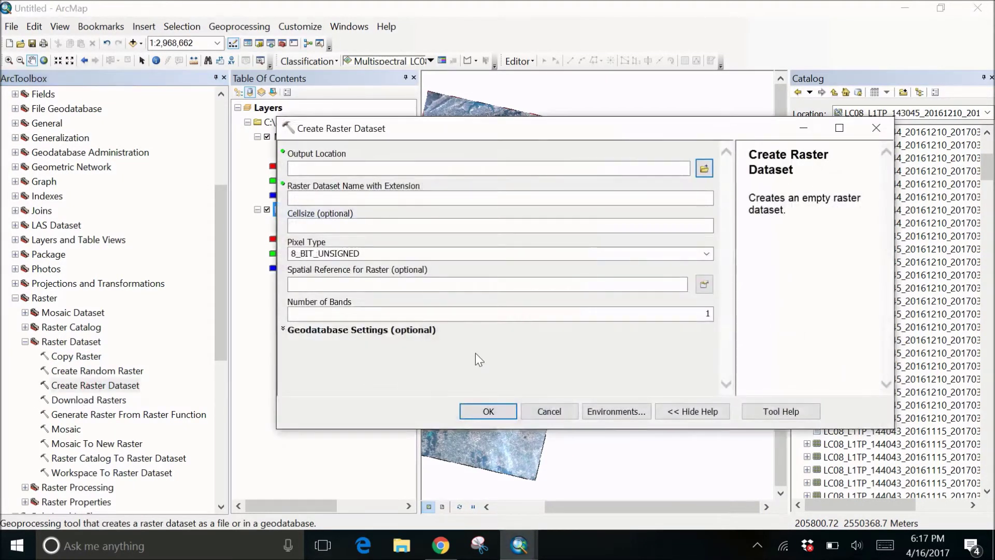
click(704, 168)
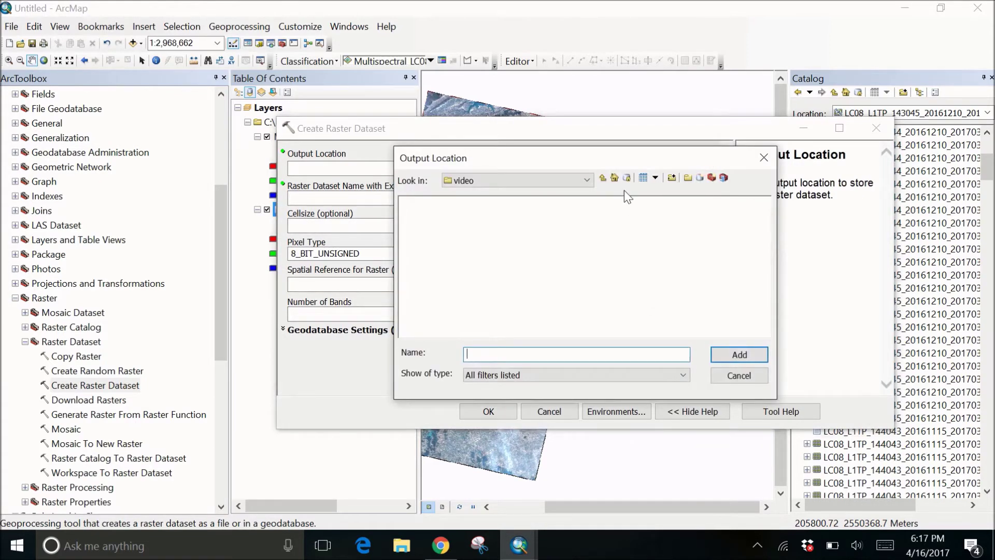
click(603, 179)
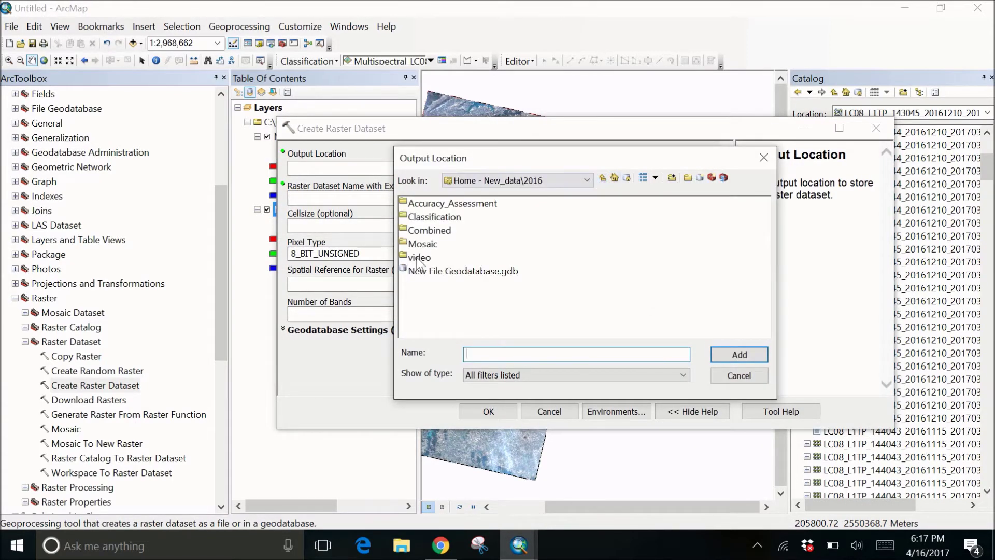
click(739, 354)
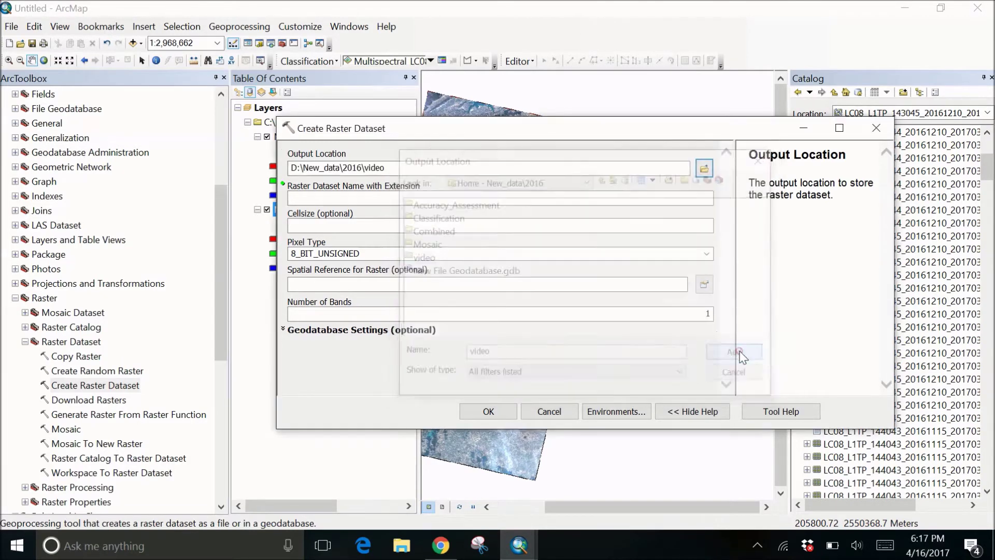
click(301, 198)
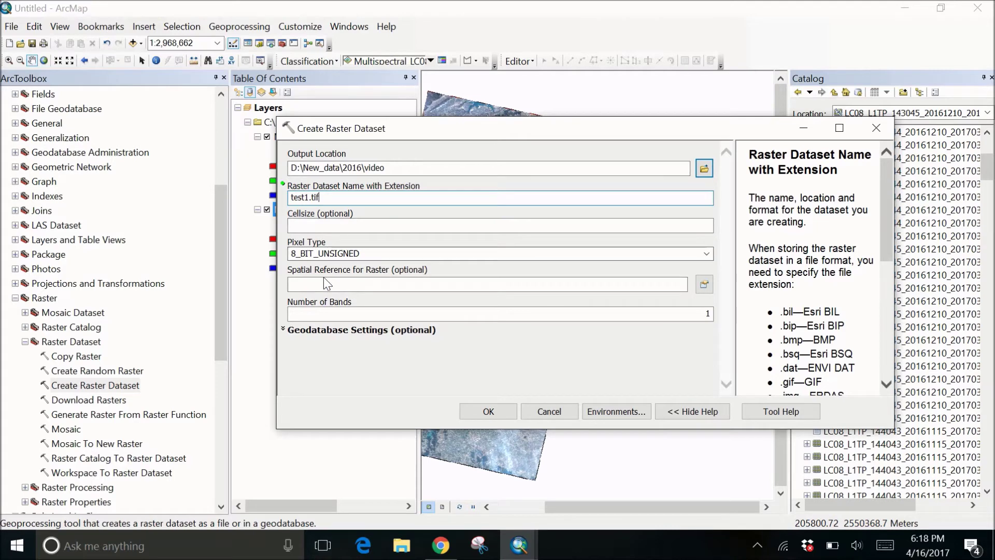
drag(396, 128, 566, 110)
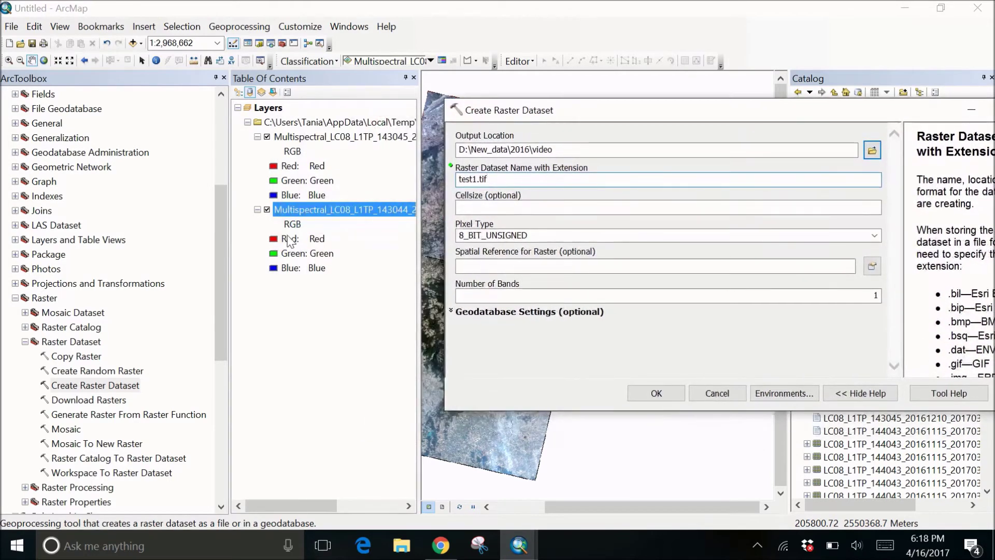
right_click(313, 210)
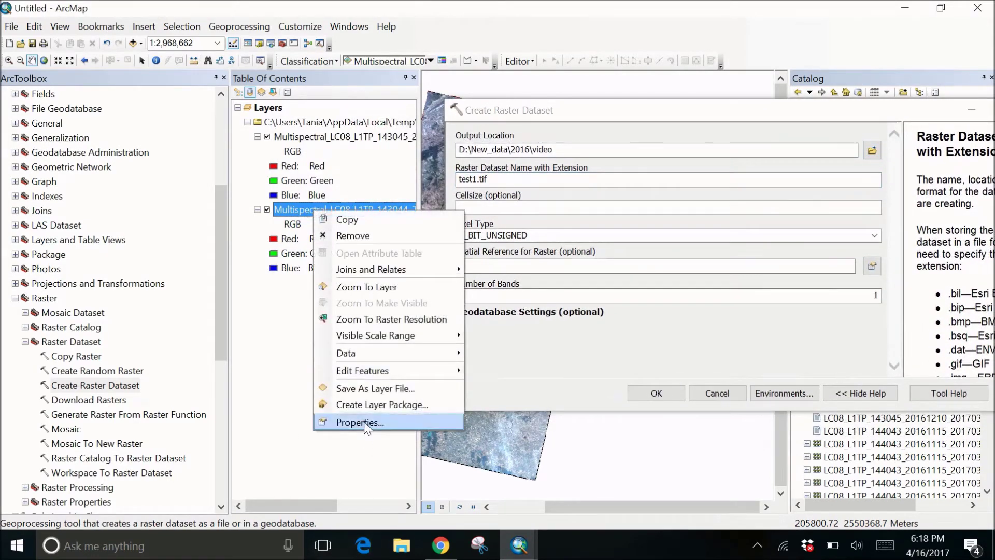
- Check the second tile's source properties: 8 bands, 16 Bit unsigned integer pixels
click(377, 422)
drag(590, 86, 277, 65)
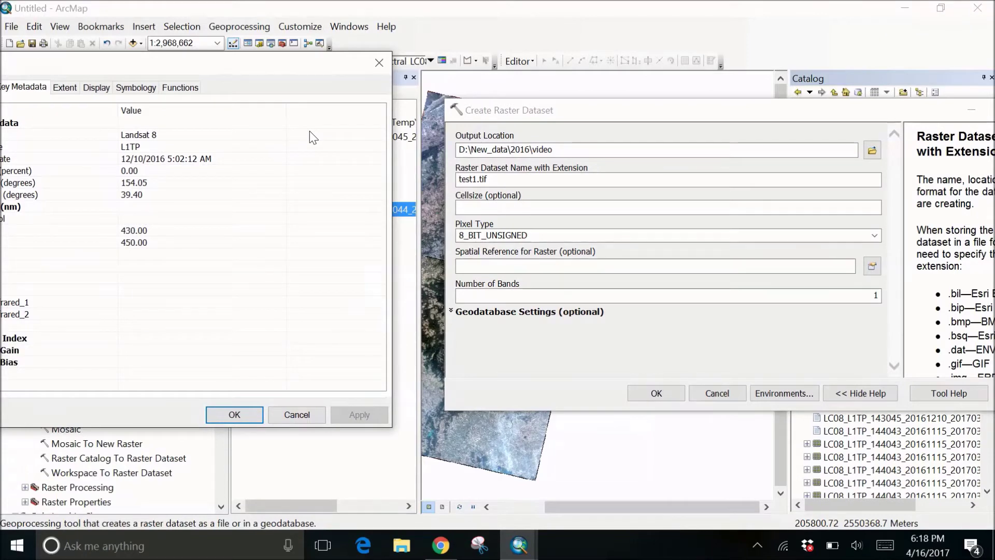
drag(244, 73, 614, 87)
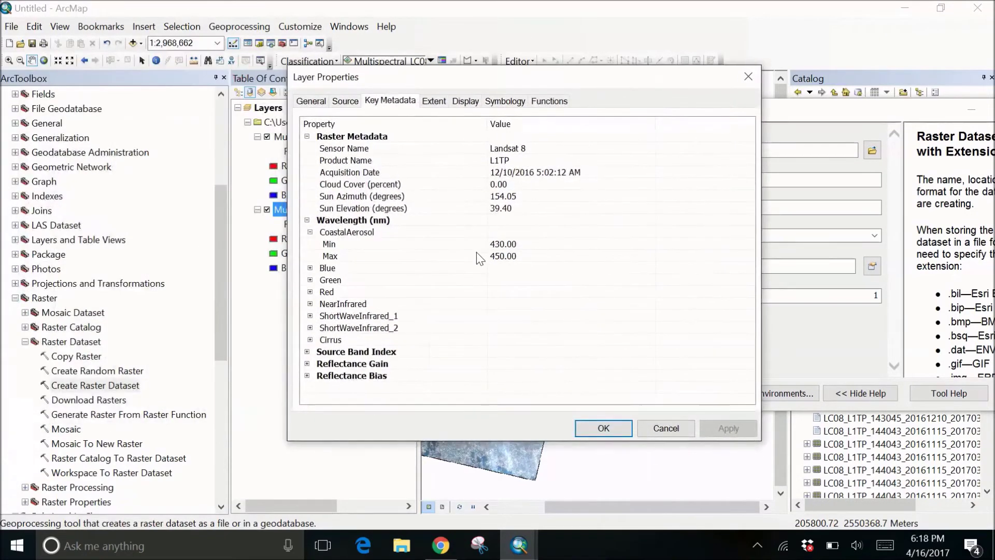
click(311, 101)
click(345, 101)
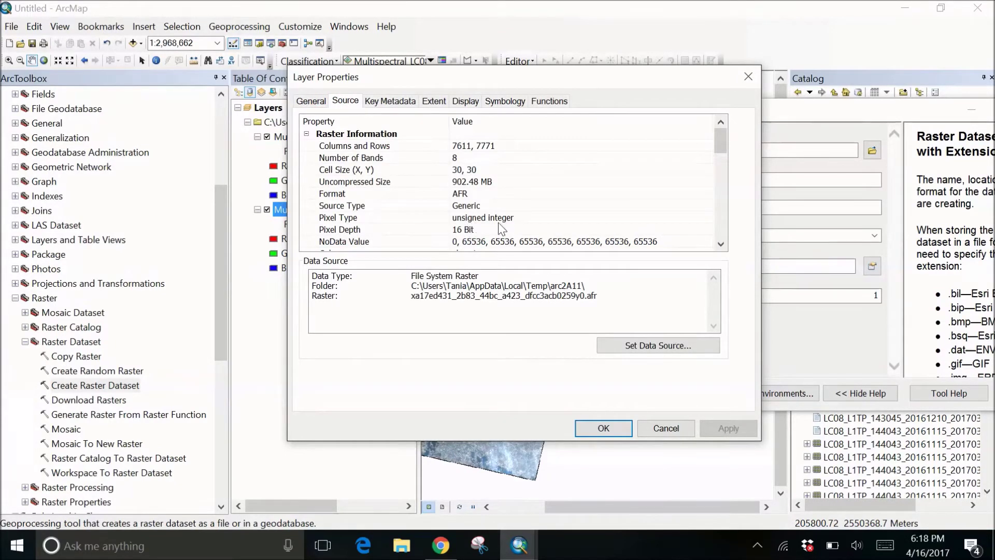
click(329, 221)
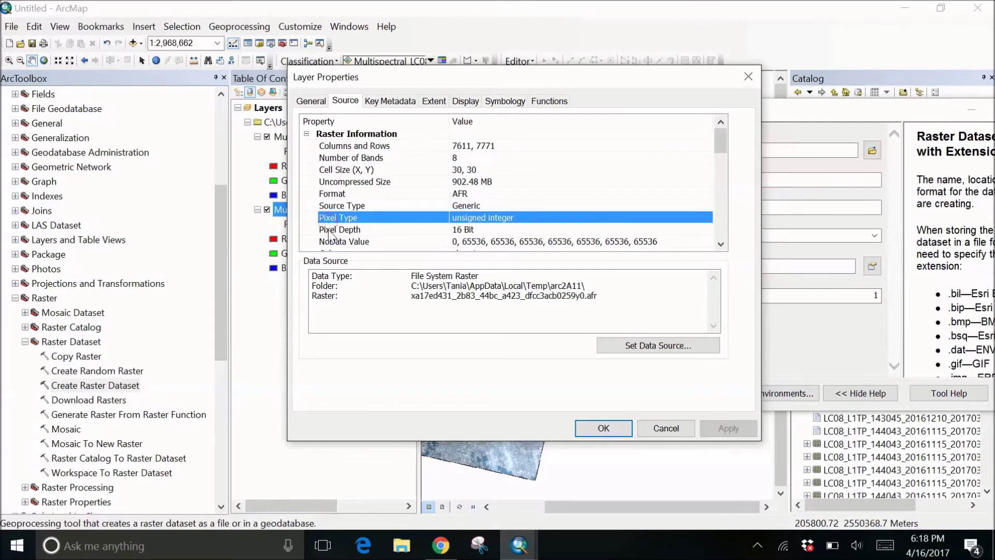
click(329, 231)
- Set the pixel type to 16_BIT_UNSIGNED and check the 143044 tile's band count in Key Metadata
click(604, 429)
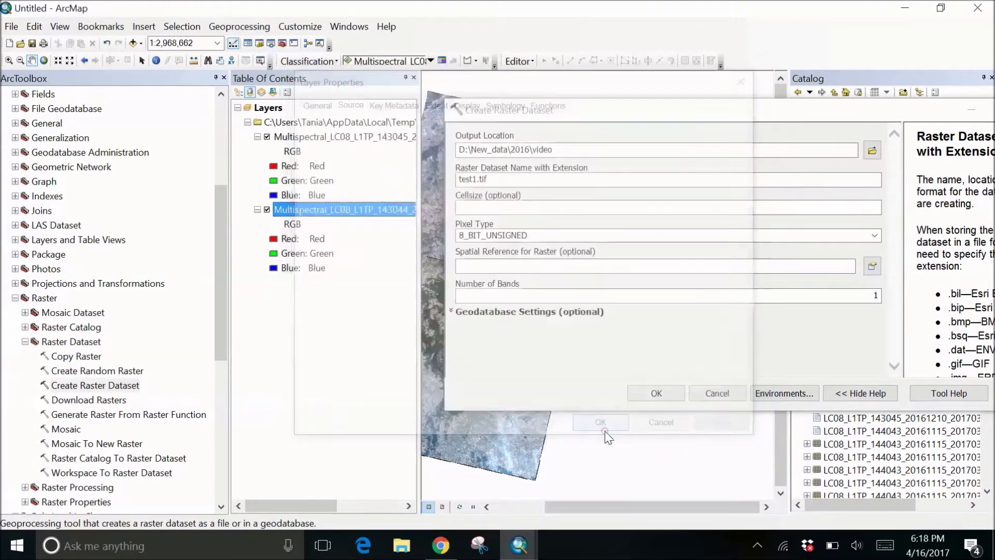
click(874, 238)
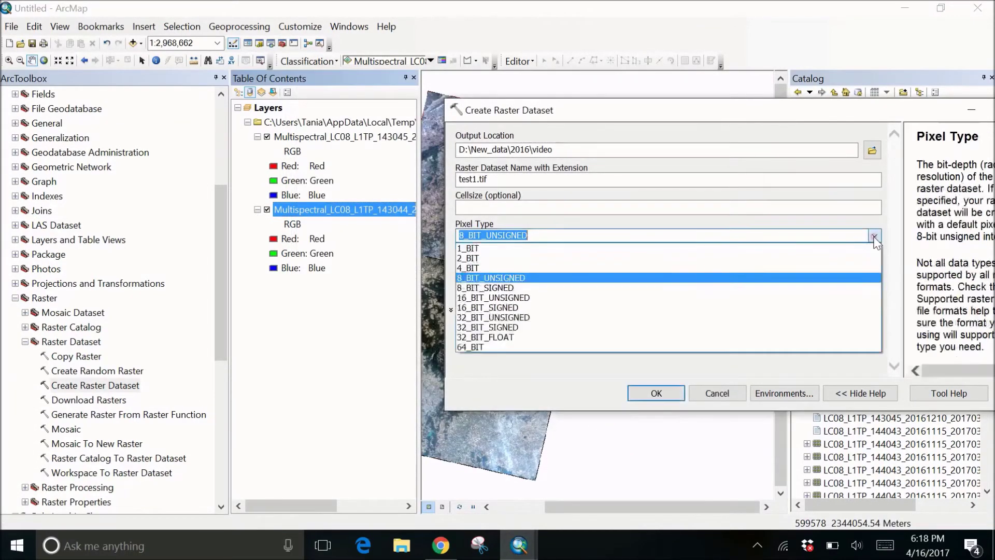
click(827, 298)
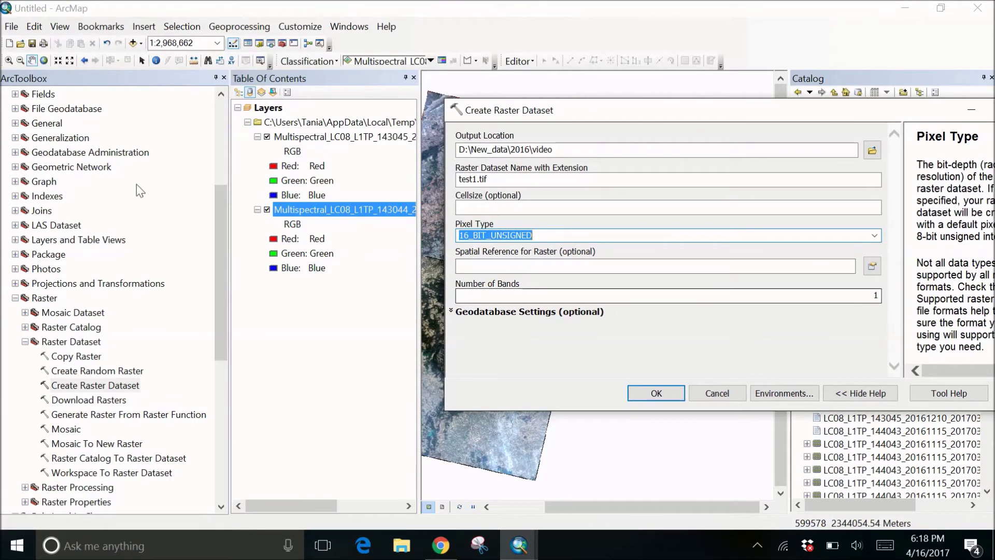
right_click(292, 211)
click(324, 424)
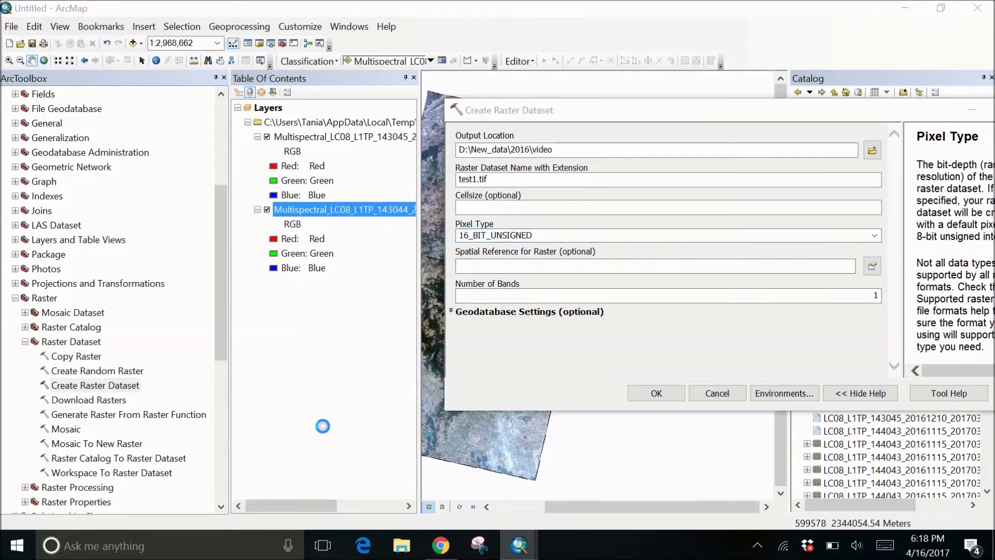
click(349, 112)
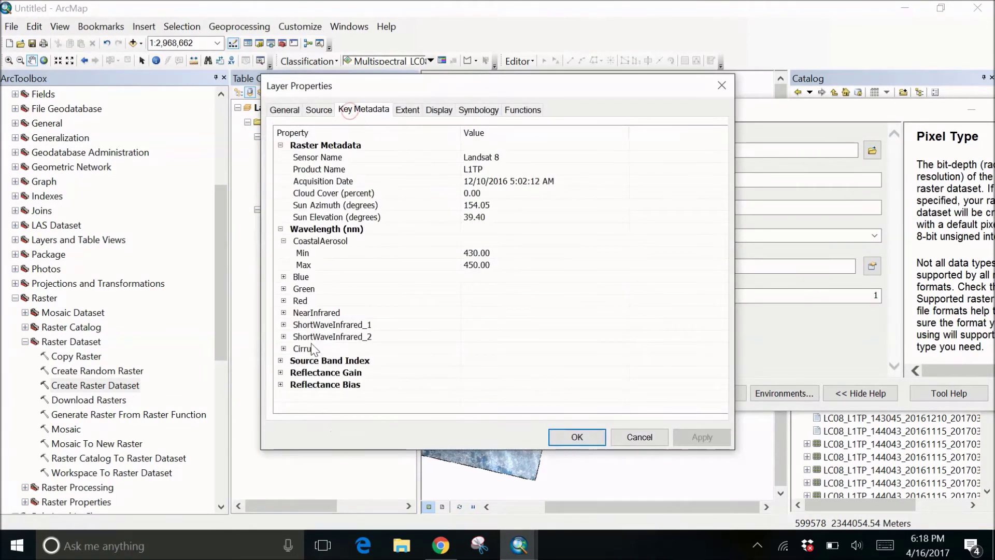
click(577, 437)
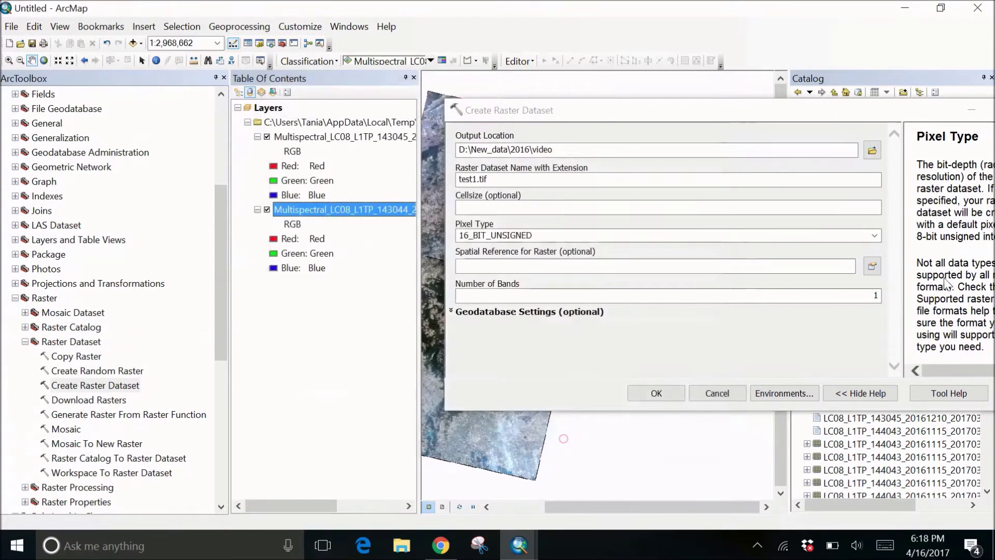
- Set Number of Bands to 8 and create test1.tif
click(877, 296)
text(8)
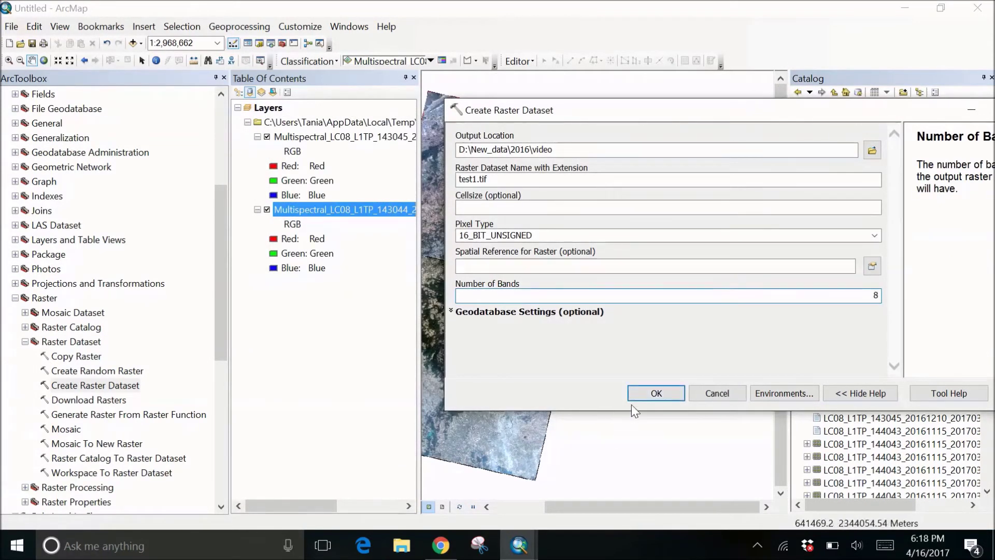
click(642, 400)
click(638, 394)
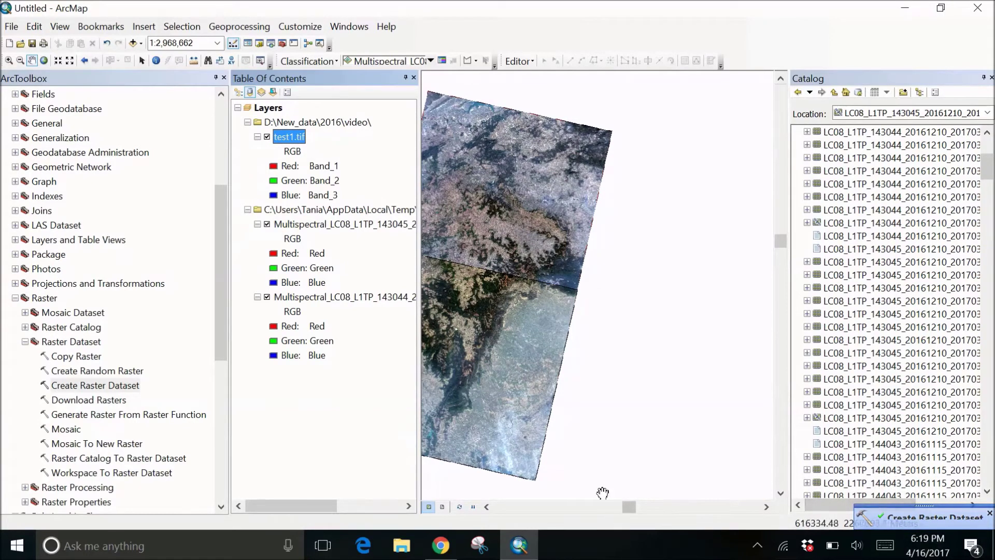
- In Mosaic, add the 143045 and 143044 tiles as inputs with video\test1.tif as target
double_click(78, 430)
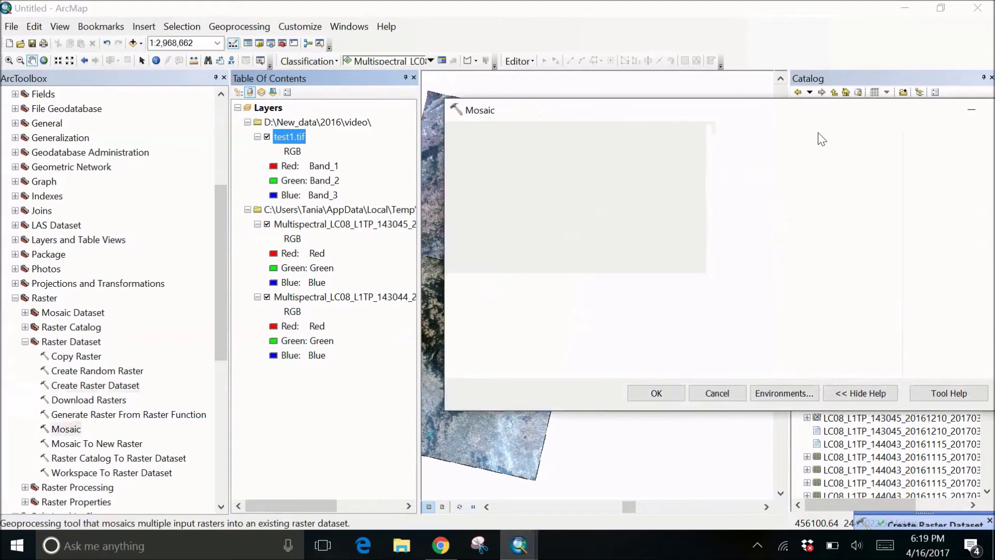
click(853, 150)
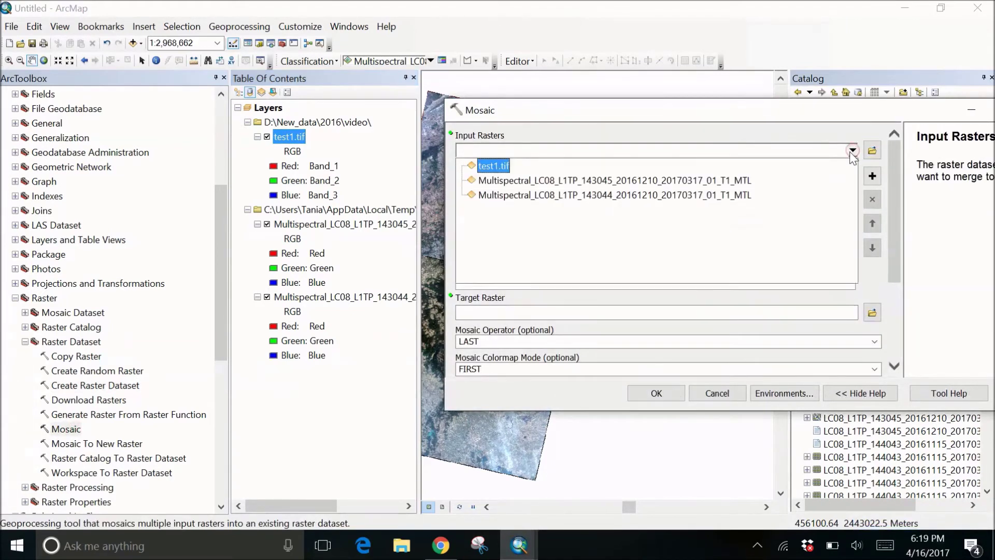
click(637, 184)
click(853, 152)
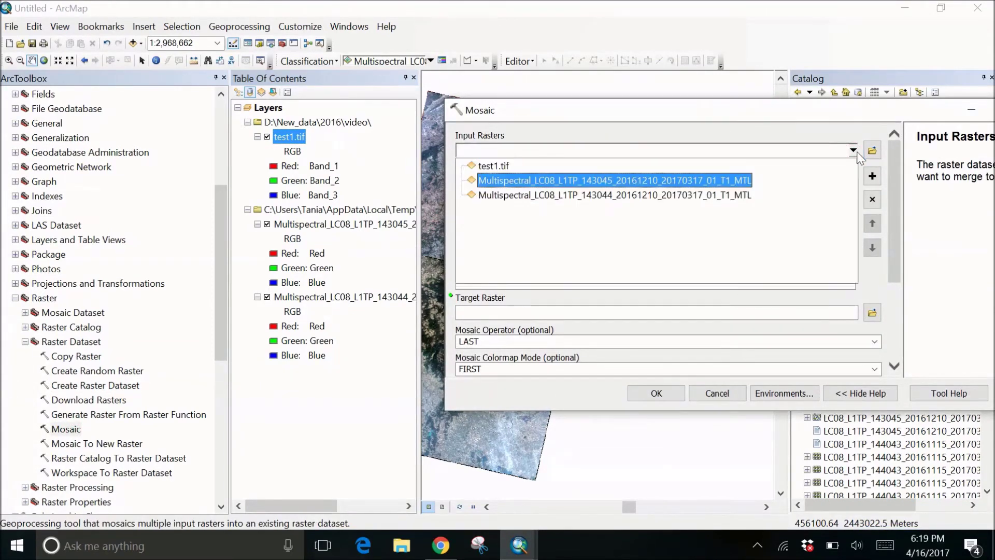
click(726, 196)
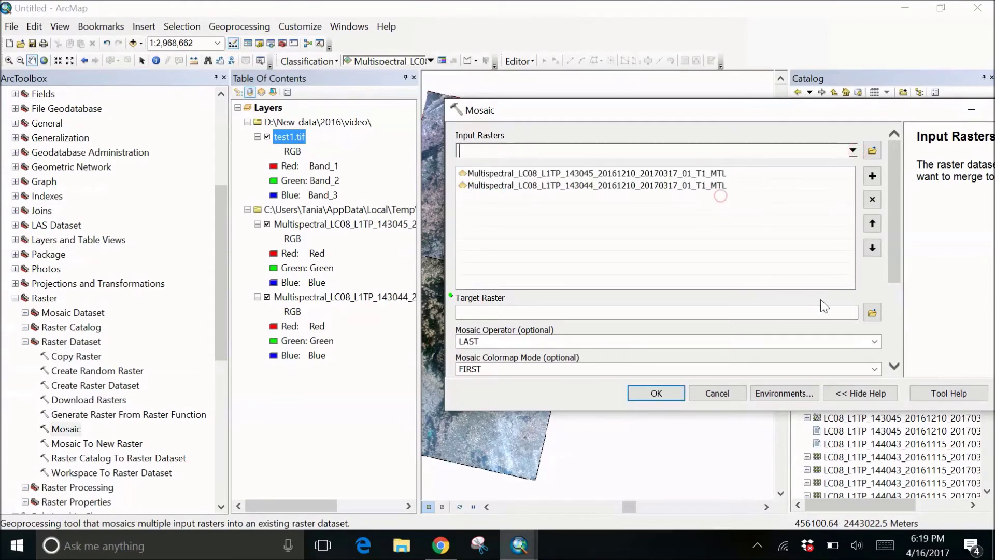
click(872, 313)
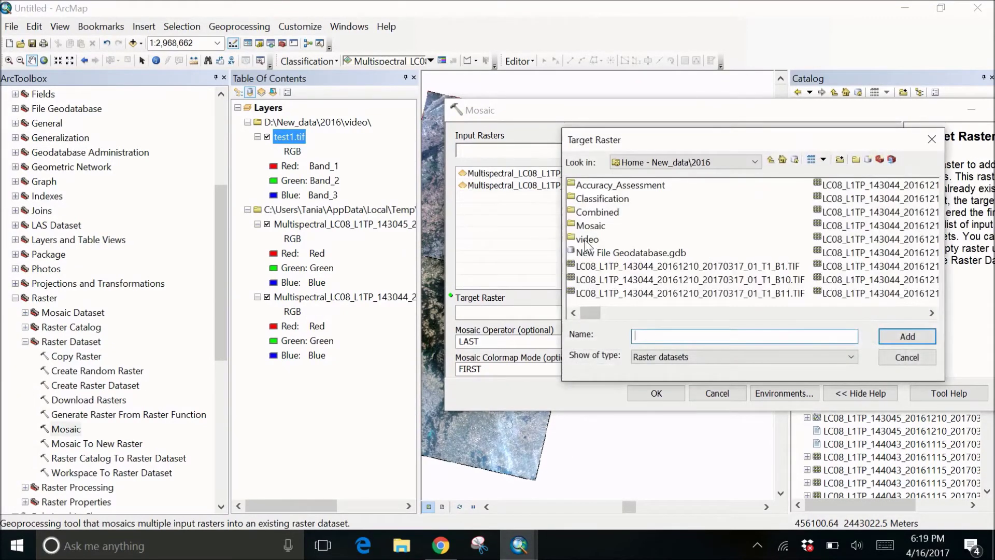
double_click(586, 239)
click(586, 199)
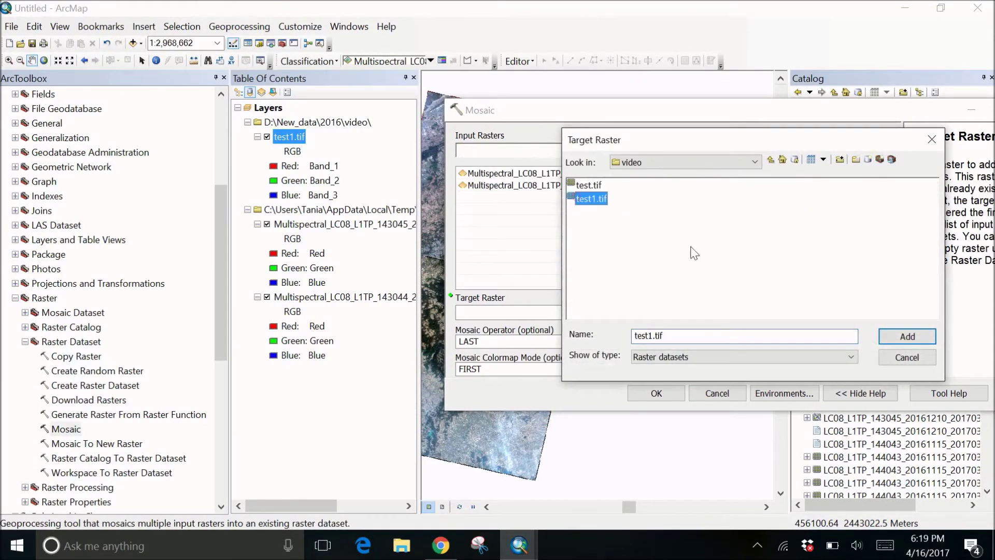
click(905, 338)
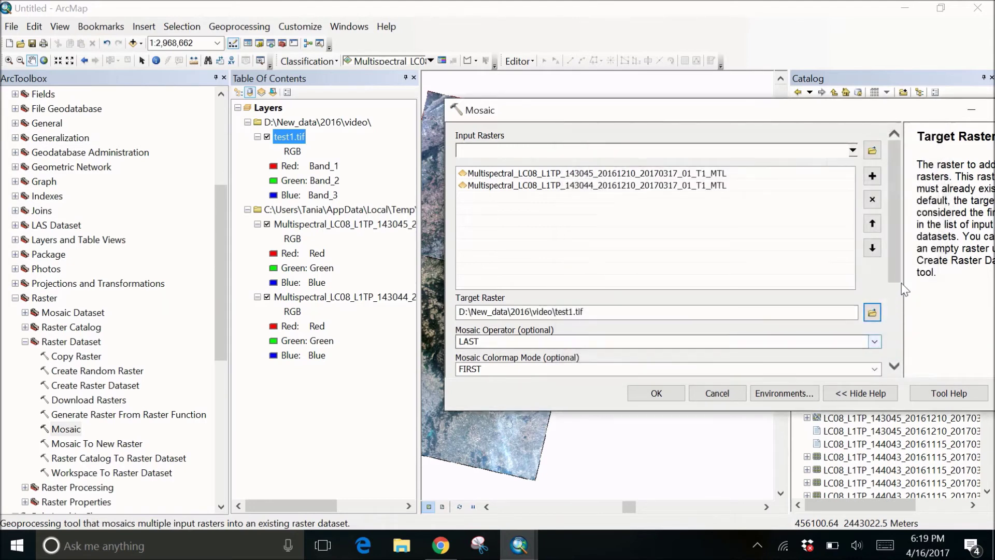
scroll(904, 290, down, 3)
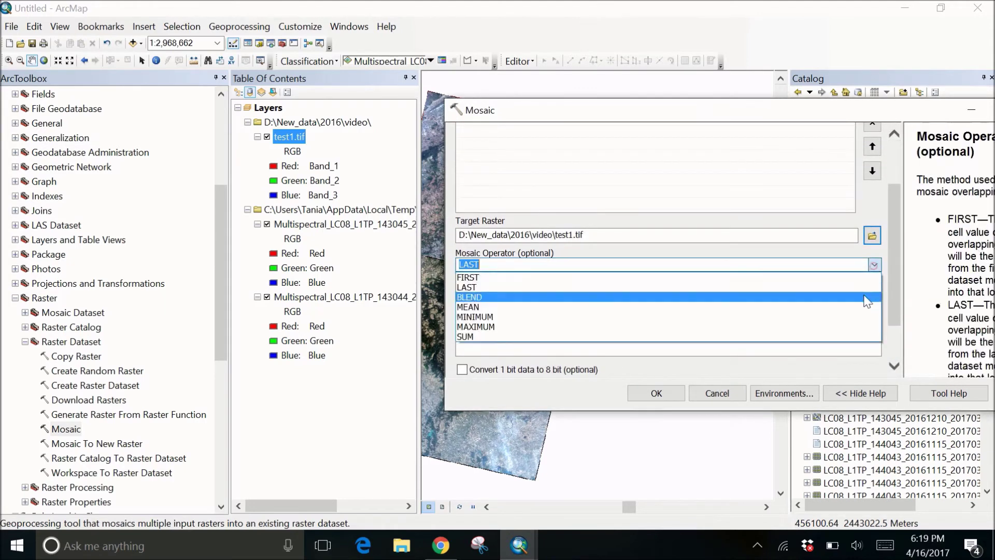
- Set Mosaic Operator to MAXIMUM, Ignore Background and NoData values to 0, and run the mosaic
click(868, 327)
scroll(889, 310, down, 1)
scroll(900, 315, down, 1)
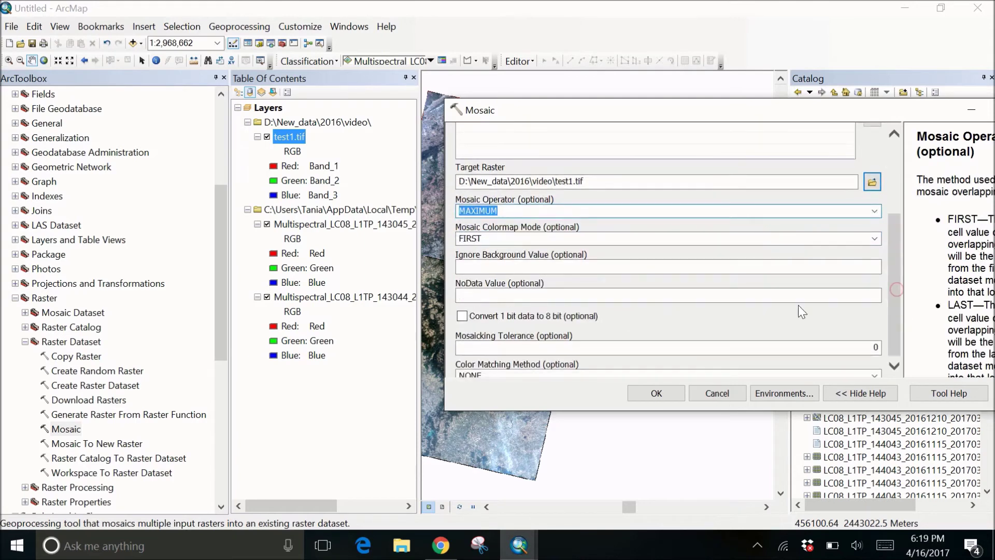
click(873, 267)
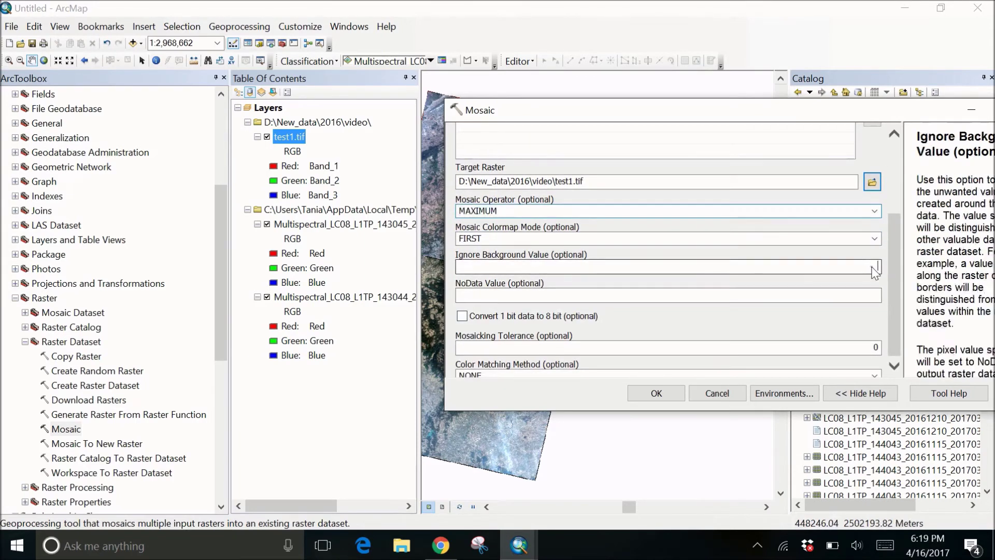
text(0)
click(875, 298)
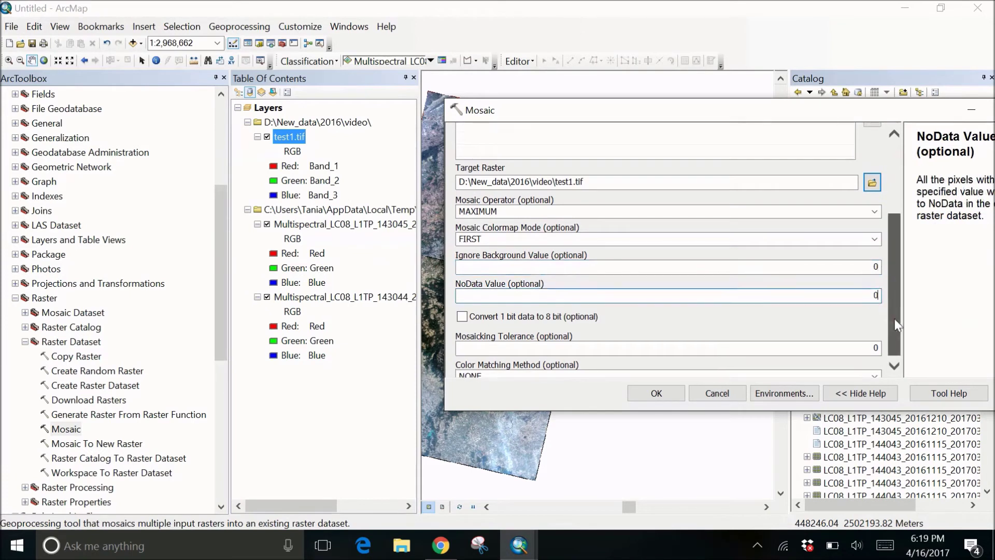
scroll(894, 319, down, 1)
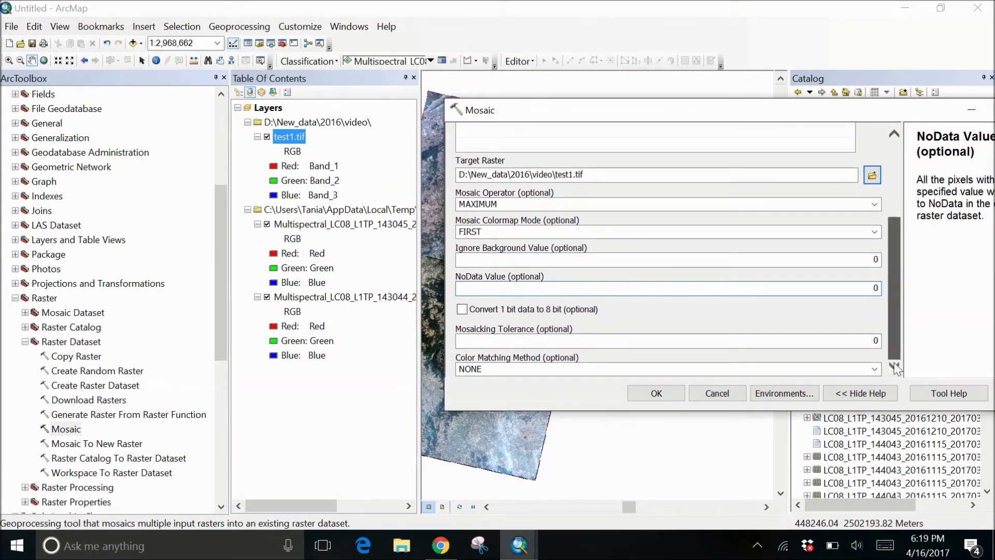
click(698, 396)
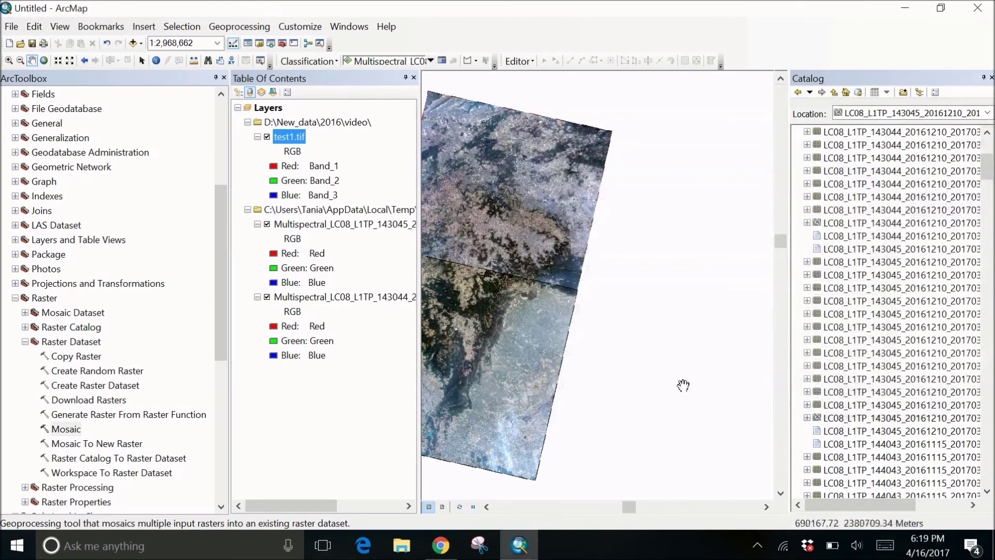
- Add test.tif from Catalog to the map and turn off test1.tif and both tile layers
right_click(292, 135)
drag(989, 171, 988, 155)
drag(835, 214, 554, 173)
drag(299, 124, 303, 114)
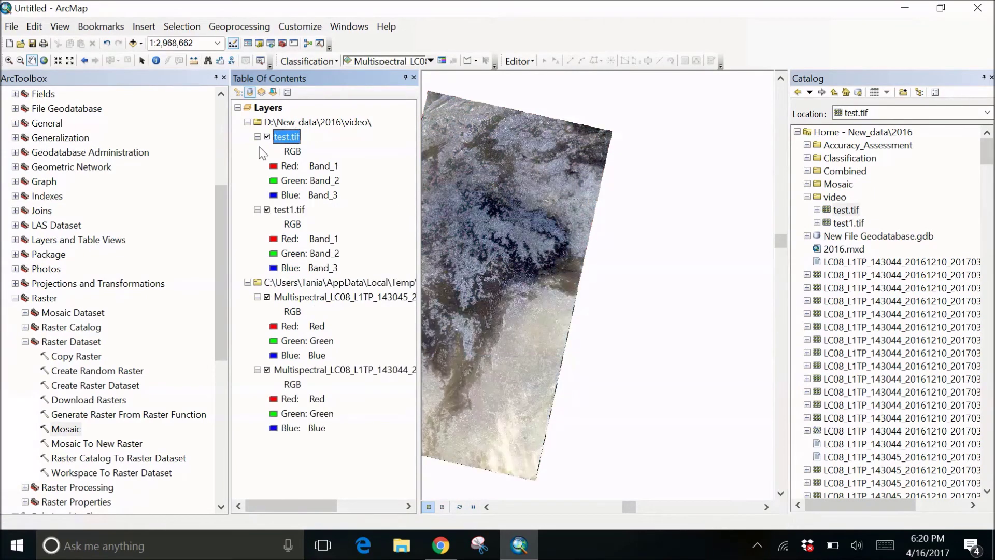
click(267, 210)
click(267, 297)
click(267, 369)
- Zoom and pan the map to inspect the southern part of the merged mosaic
drag(474, 208, 570, 205)
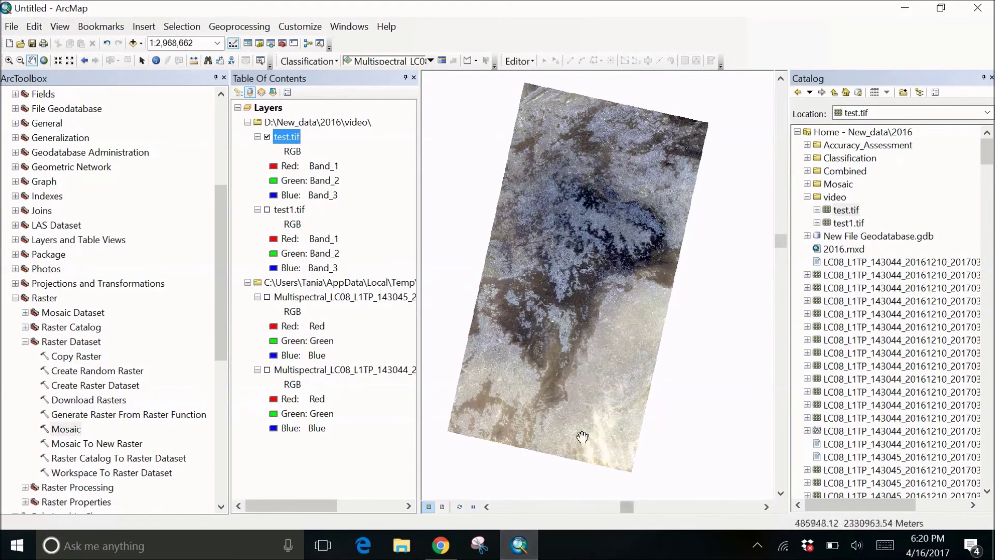
scroll(526, 291, down, 3)
drag(539, 282, 565, 357)
drag(643, 415, 602, 390)
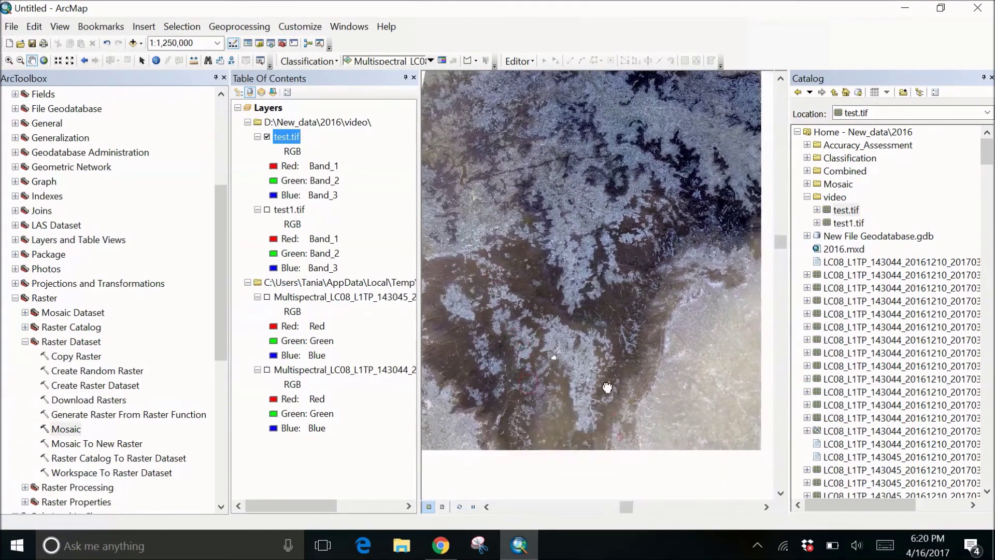
drag(637, 441, 623, 399)
drag(630, 437, 645, 327)
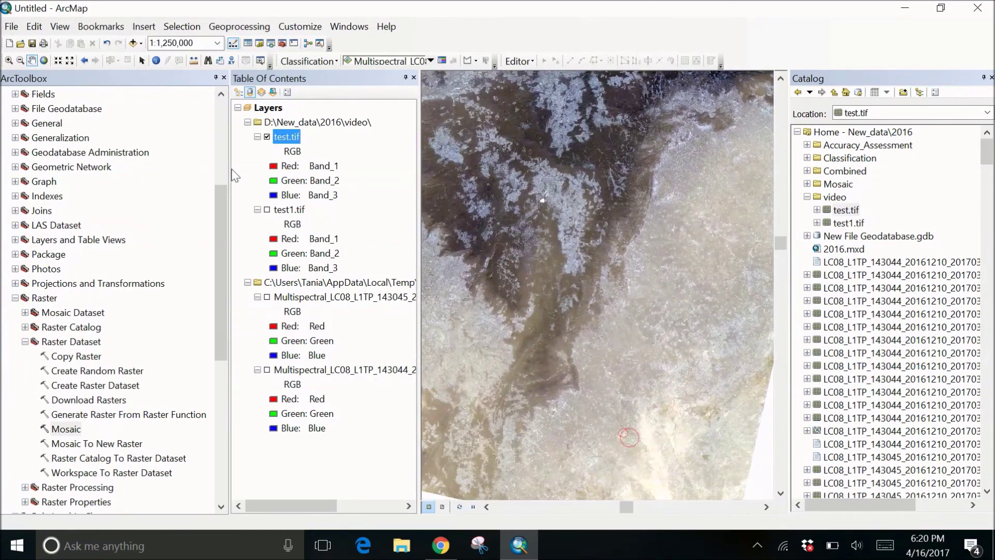
right_click(290, 138)
click(309, 346)
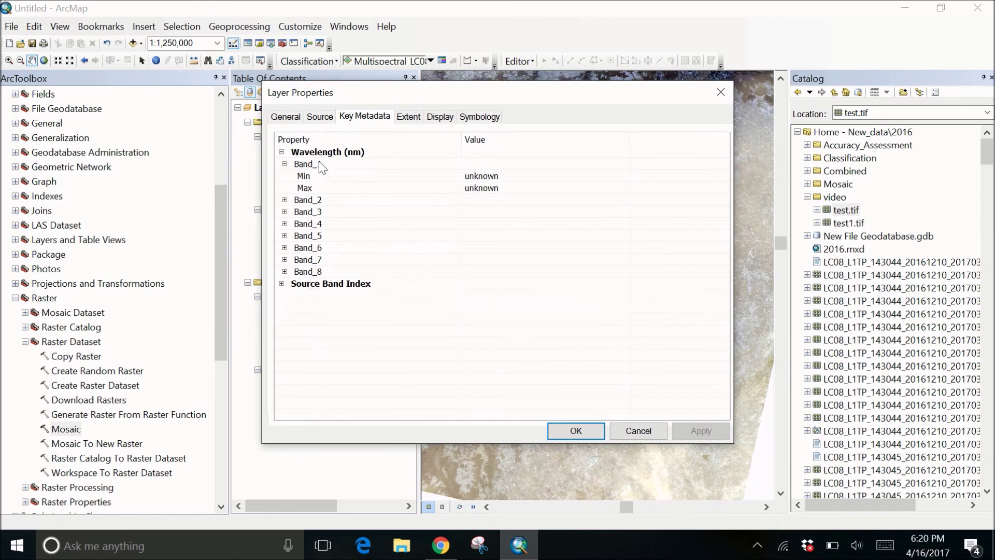
click(322, 120)
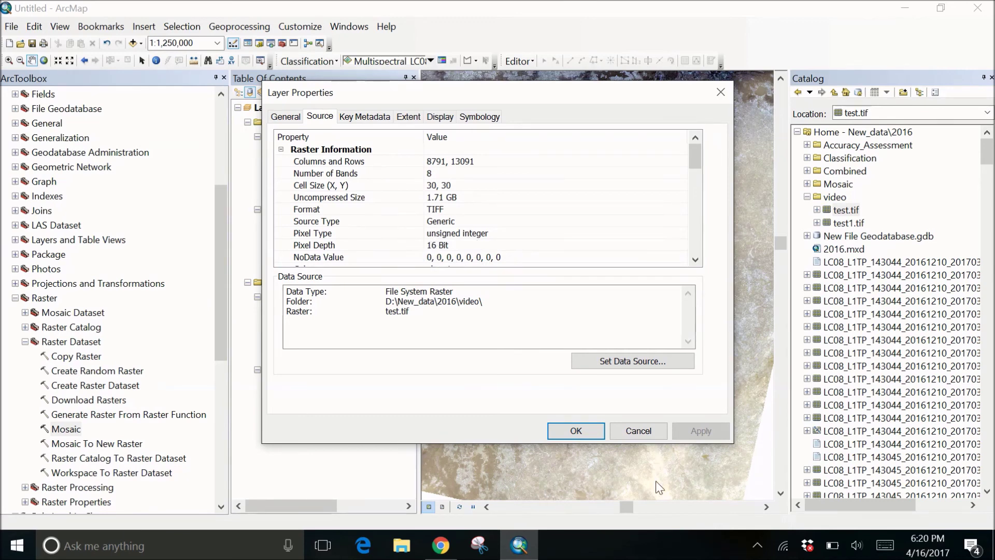
click(577, 432)
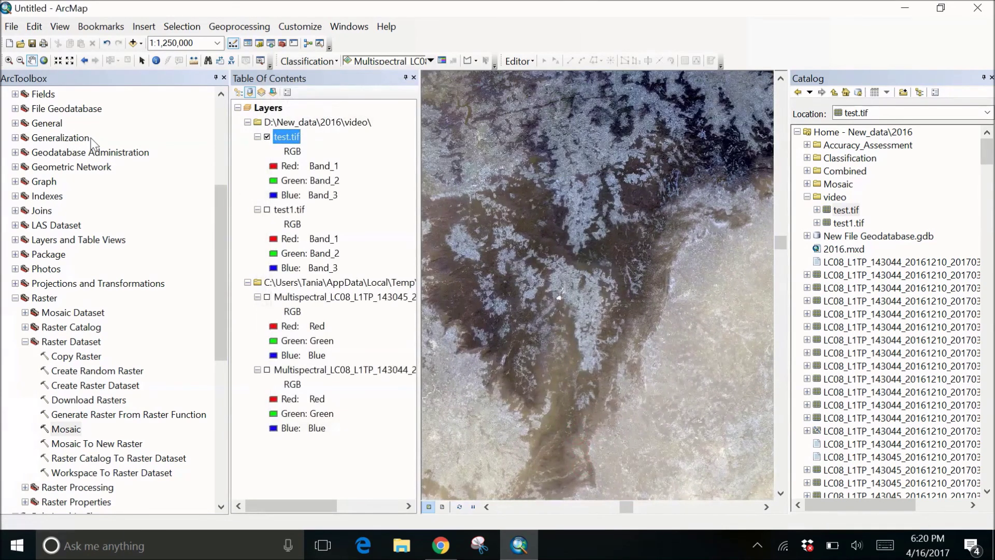